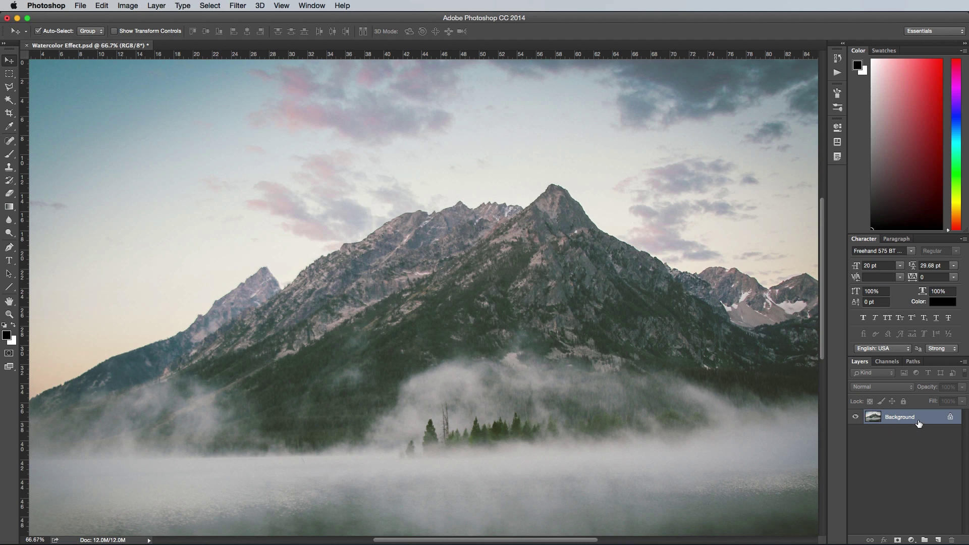
- Duplicate the photo into two copies, hide the top copy and select Layer 1
{"action": "key", "text": "super+j"}
{"action": "key", "text": "super+j"}
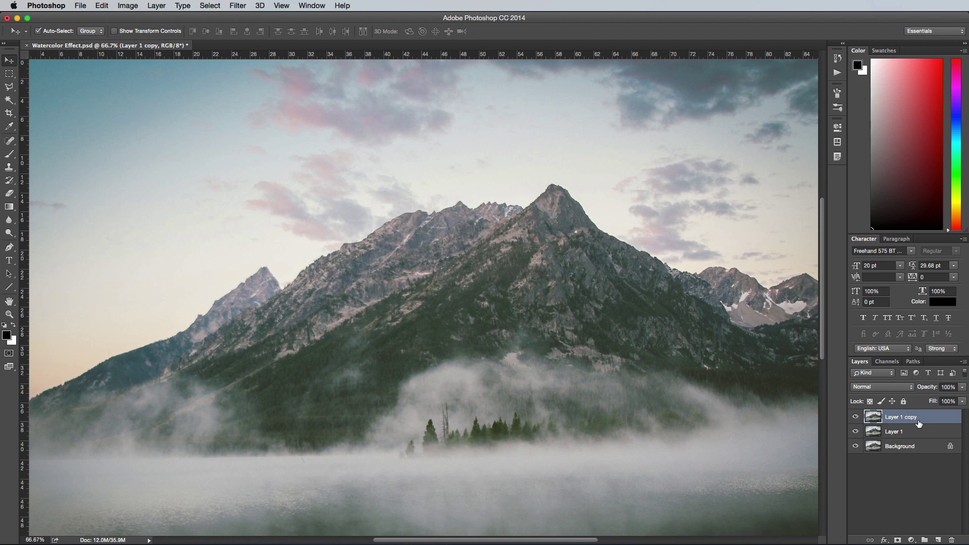
{"action": "left_click", "coordinate": [856, 417]}
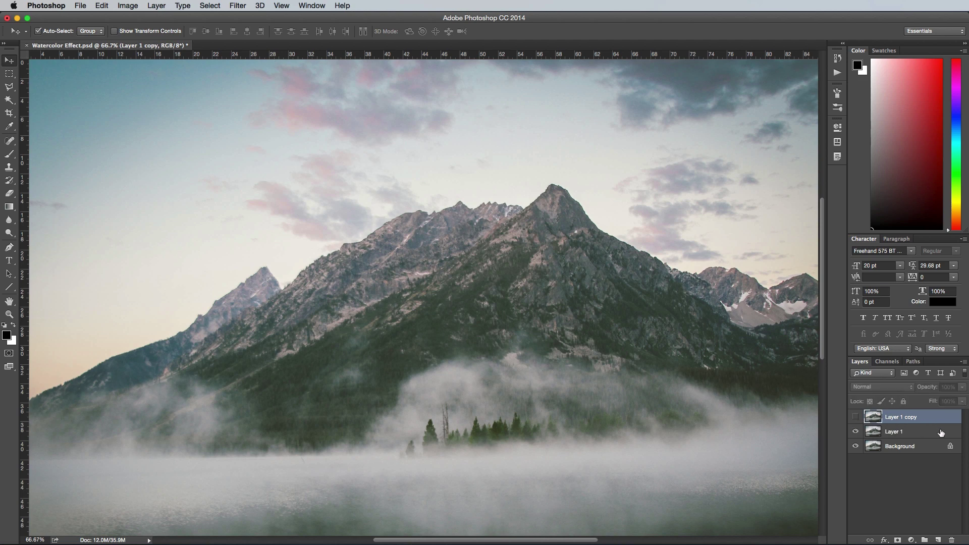
{"action": "left_click", "coordinate": [921, 430]}
- Apply the Artistic > Dry Brush filter with Brush Size 10 and Brush Detail 10
{"action": "left_click", "coordinate": [237, 5]}
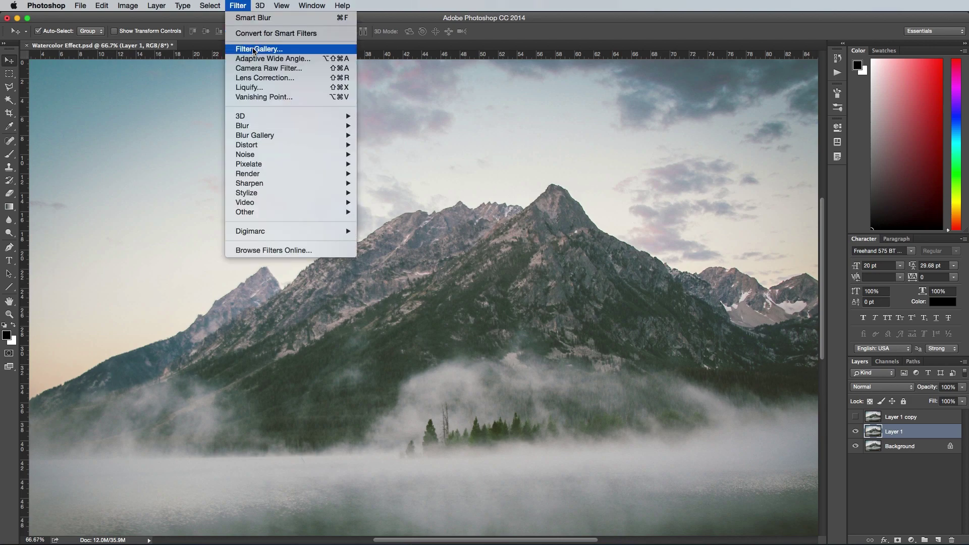
{"action": "left_click", "coordinate": [254, 46]}
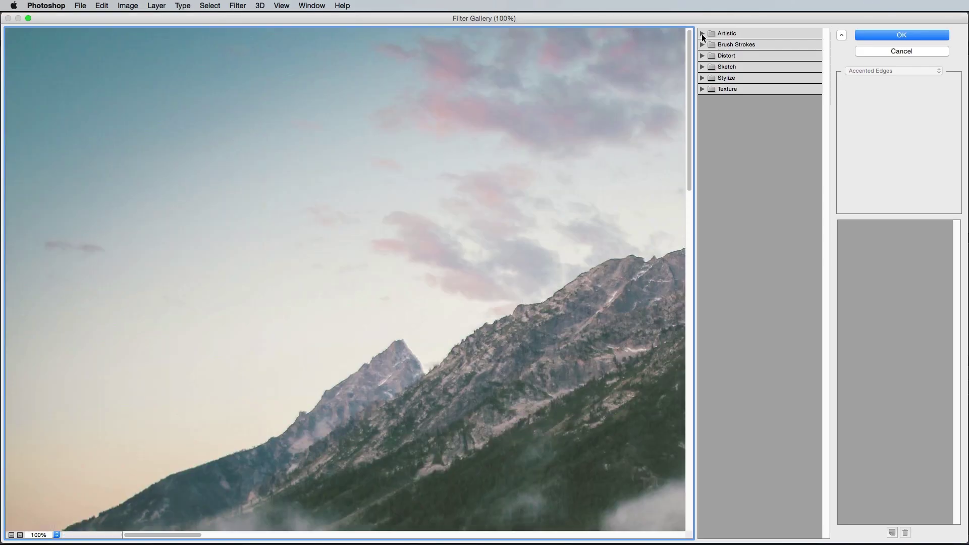
{"action": "left_click", "coordinate": [702, 33]}
{"action": "left_click", "coordinate": [801, 54]}
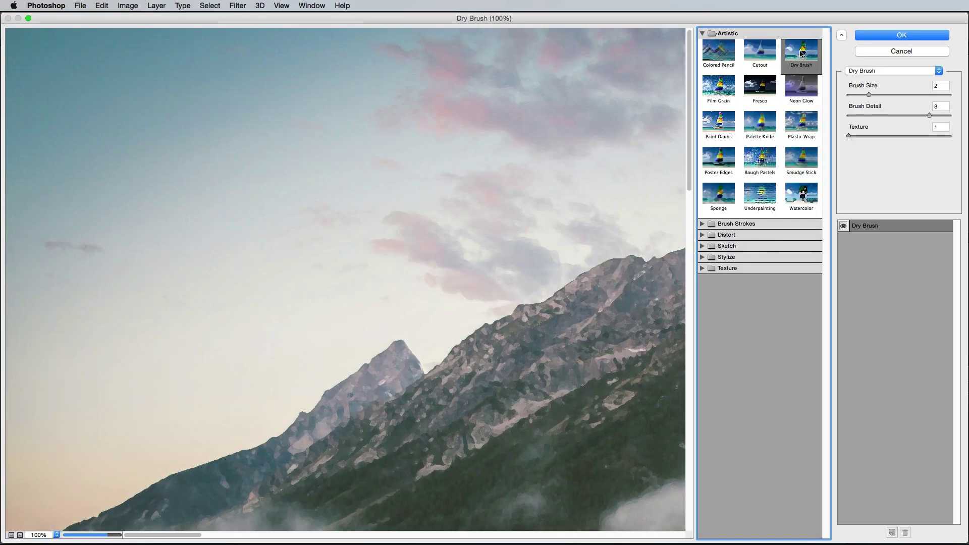
{"action": "left_click", "coordinate": [939, 84]}
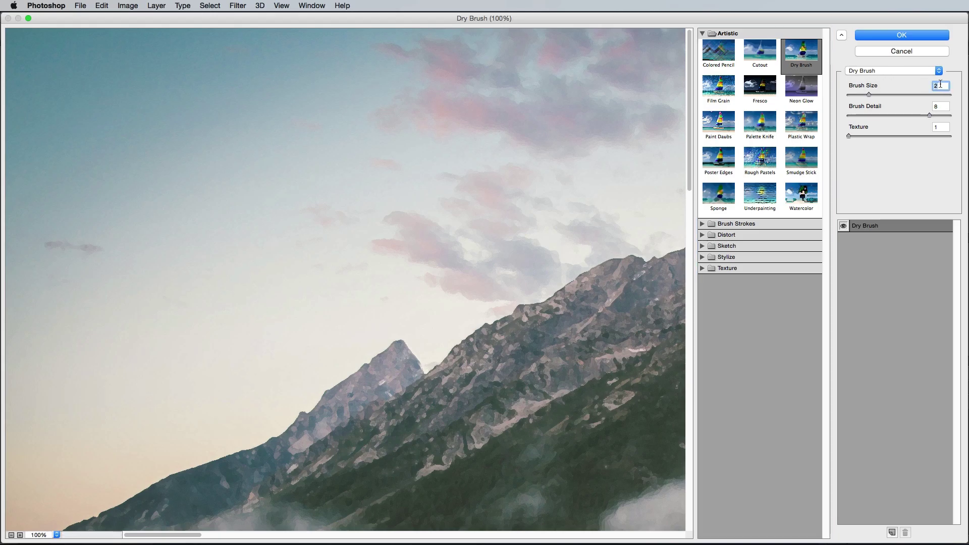
{"action": "type", "text": "10"}
{"action": "key", "text": "Tab"}
{"action": "type", "text": "10"}
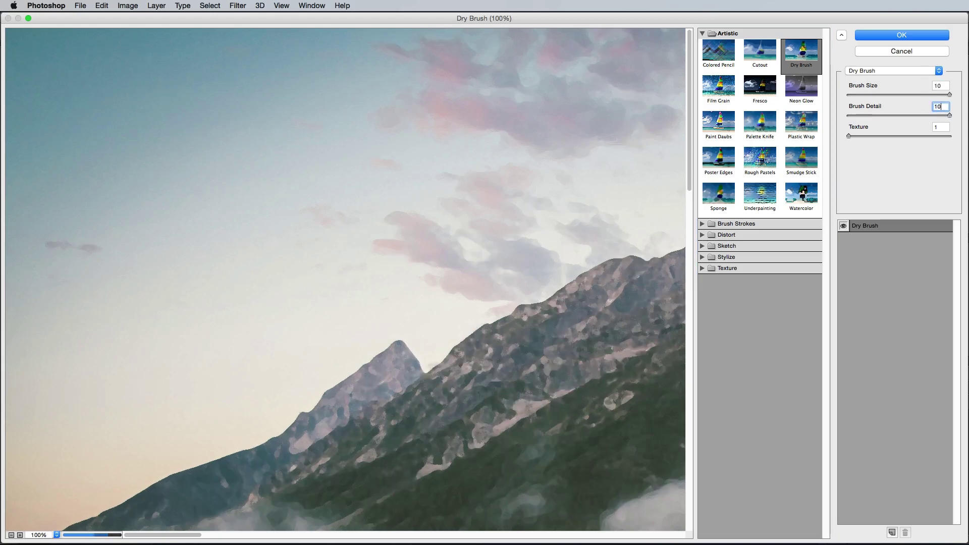
{"action": "key", "text": "Tab"}
{"action": "left_click", "coordinate": [890, 35]}
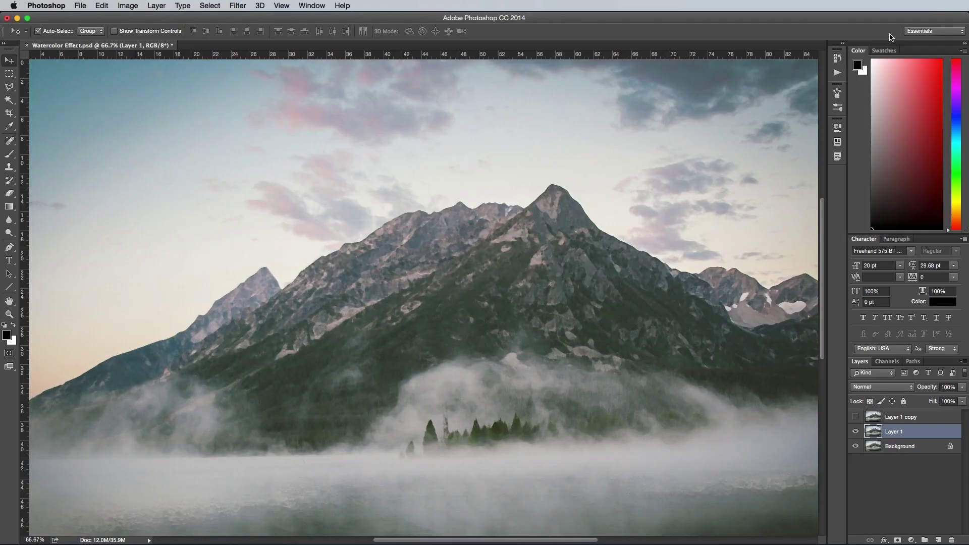
- Rename Layer 1 to 'Brush Marks'
{"action": "double_click", "coordinate": [895, 432]}
{"action": "type", "text": "Brush Marks"}
{"action": "key", "text": "Return"}
- Show and select Layer 1 copy and apply Cutout with 5 levels and edge fidelity 1
{"action": "left_click", "coordinate": [854, 418]}
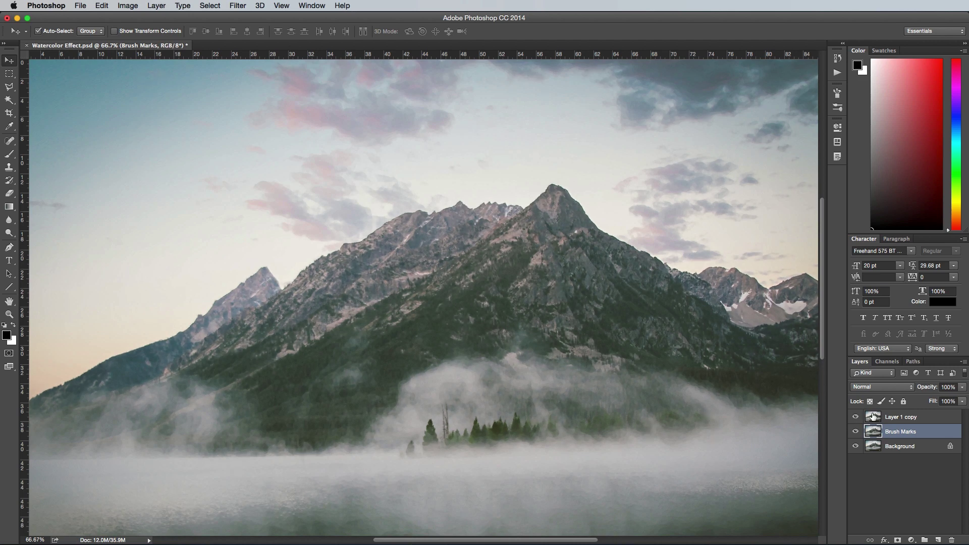
{"action": "left_click", "coordinate": [931, 417]}
{"action": "left_click", "coordinate": [240, 5]}
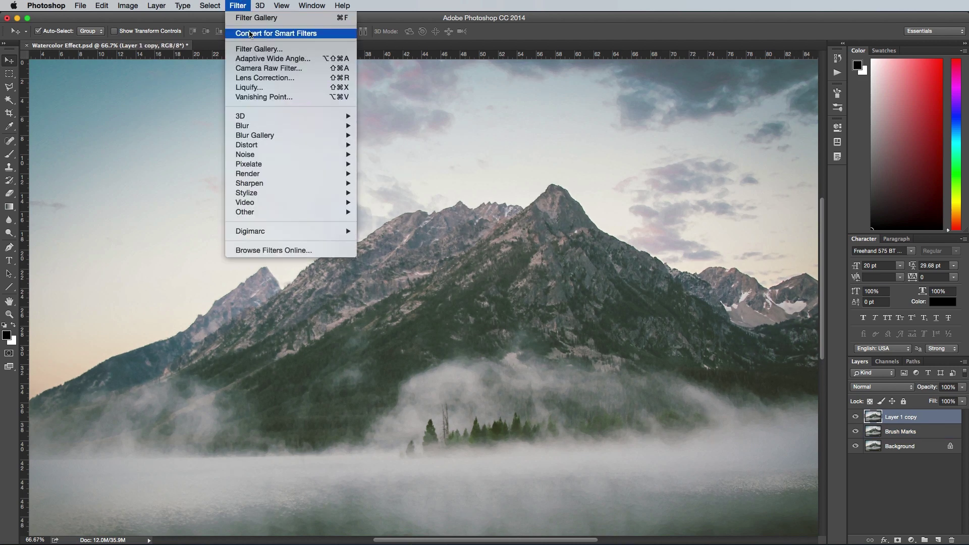
{"action": "left_click", "coordinate": [262, 49]}
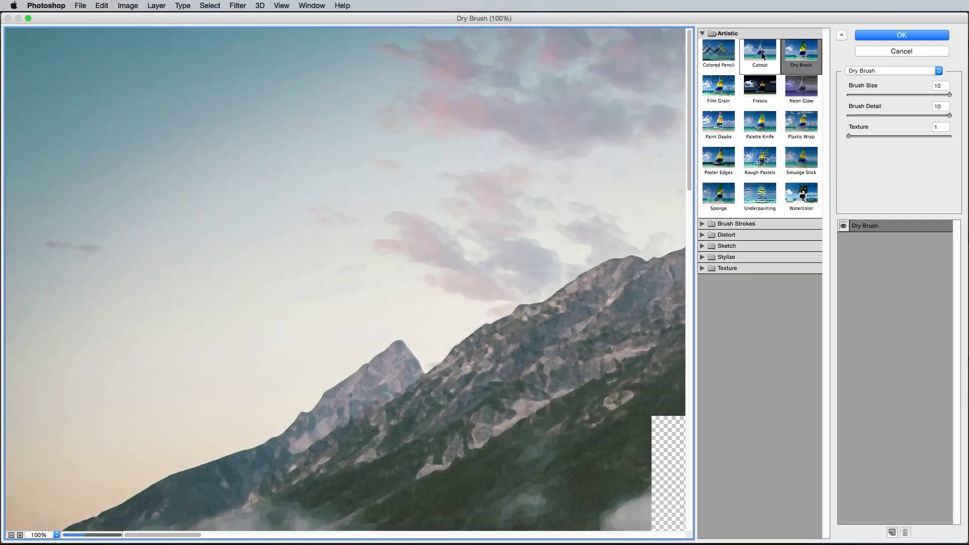
{"action": "left_click", "coordinate": [760, 52]}
{"action": "left_click", "coordinate": [941, 85]}
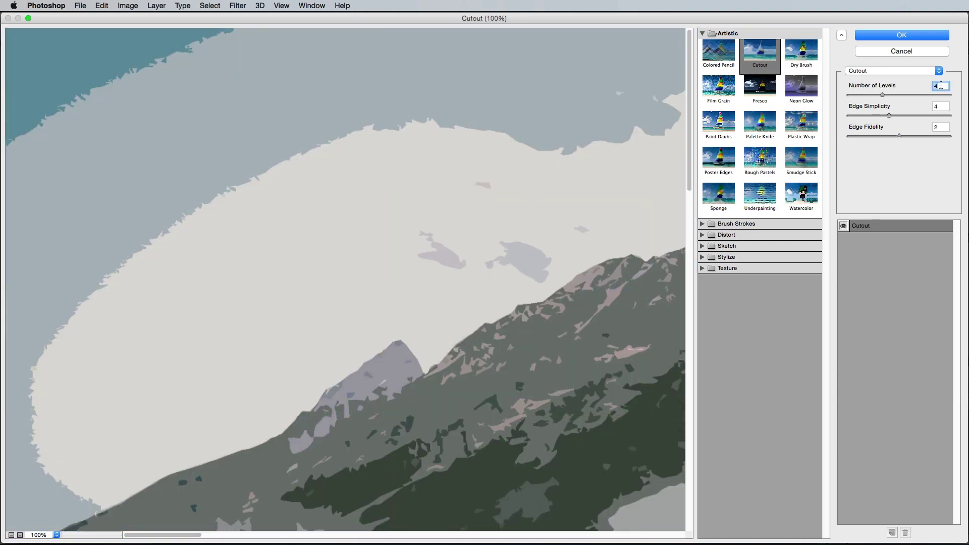
{"action": "type", "text": "5"}
{"action": "key", "text": "Tab"}
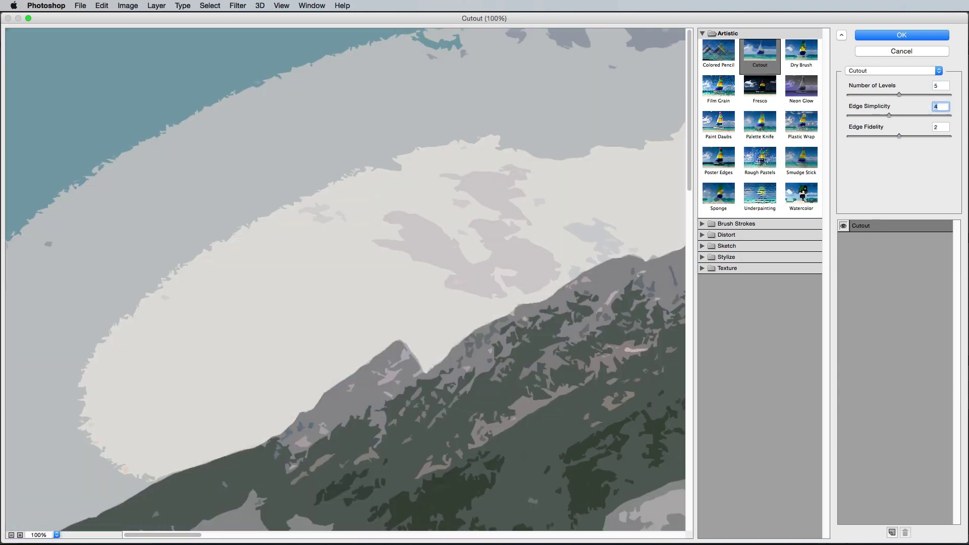
{"action": "key", "text": "Tab"}
{"action": "type", "text": "1"}
{"action": "left_click", "coordinate": [906, 36]}
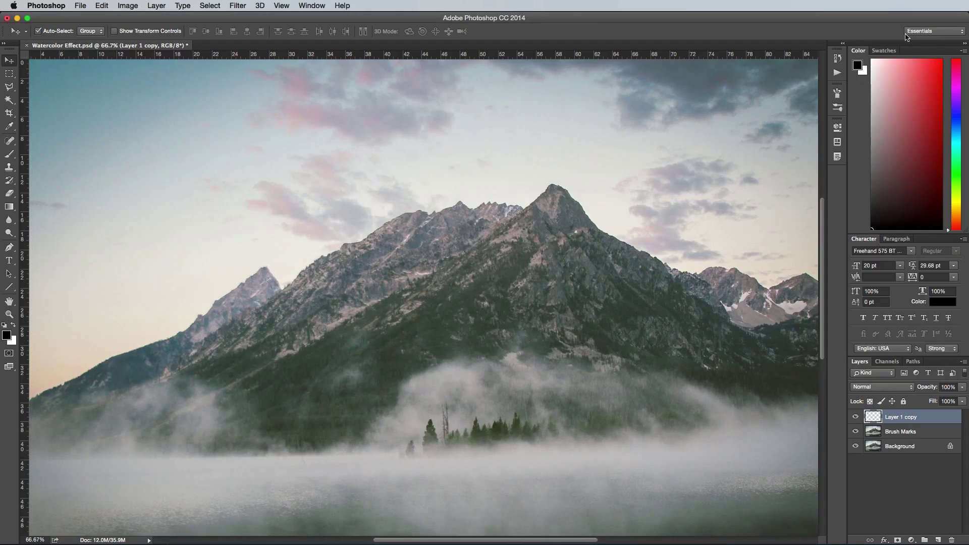
- Set the layer's blend mode to Pin Light and rename it 'Edge Bleed'
{"action": "left_click", "coordinate": [883, 387]}
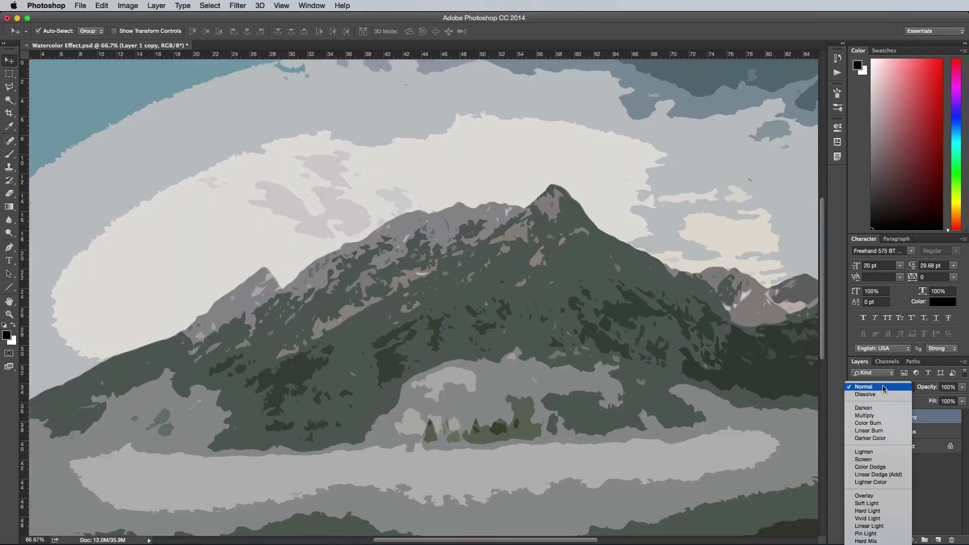
{"action": "left_click", "coordinate": [872, 534]}
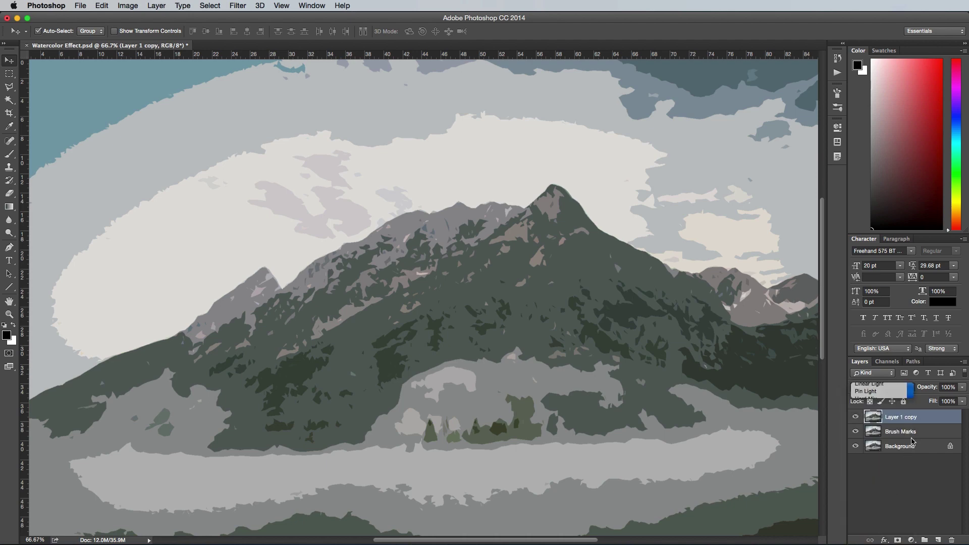
{"action": "double_click", "coordinate": [904, 417]}
{"action": "type", "text": "Edge Bleed"}
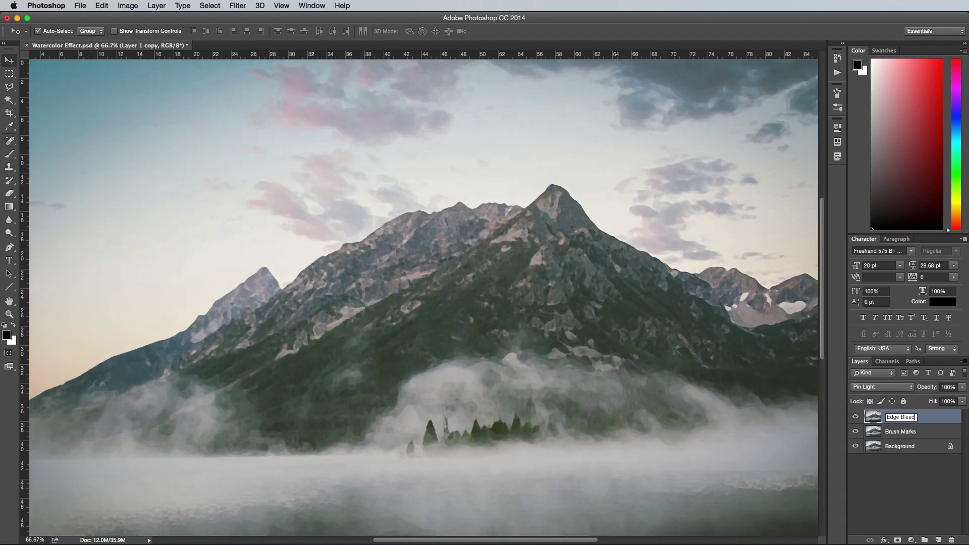
{"action": "key", "text": "Return"}
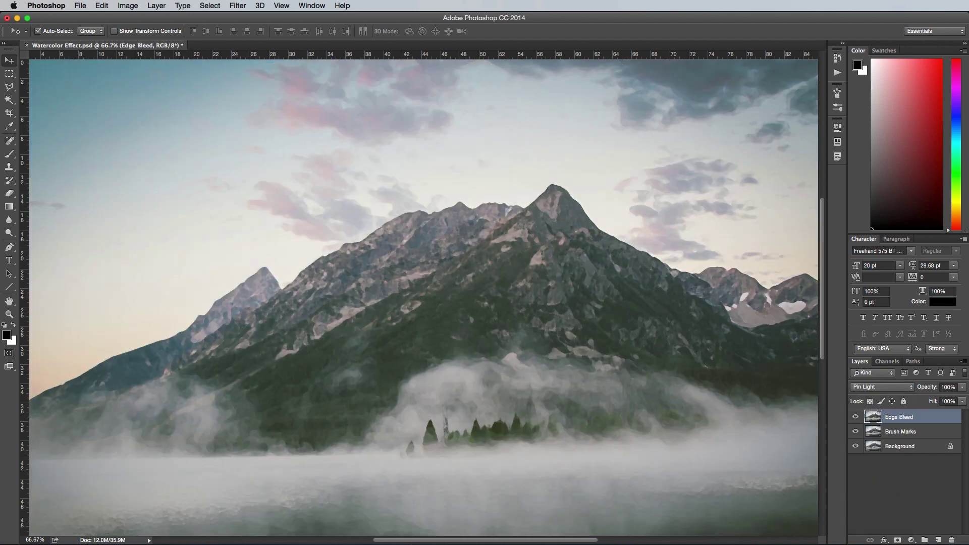
- Duplicate Brush Marks, move the copy to the top and name it 'Smart Blur'
{"action": "left_click", "coordinate": [941, 434]}
{"action": "left_click_drag", "start_coordinate": [927, 437], "coordinate": [937, 540]}
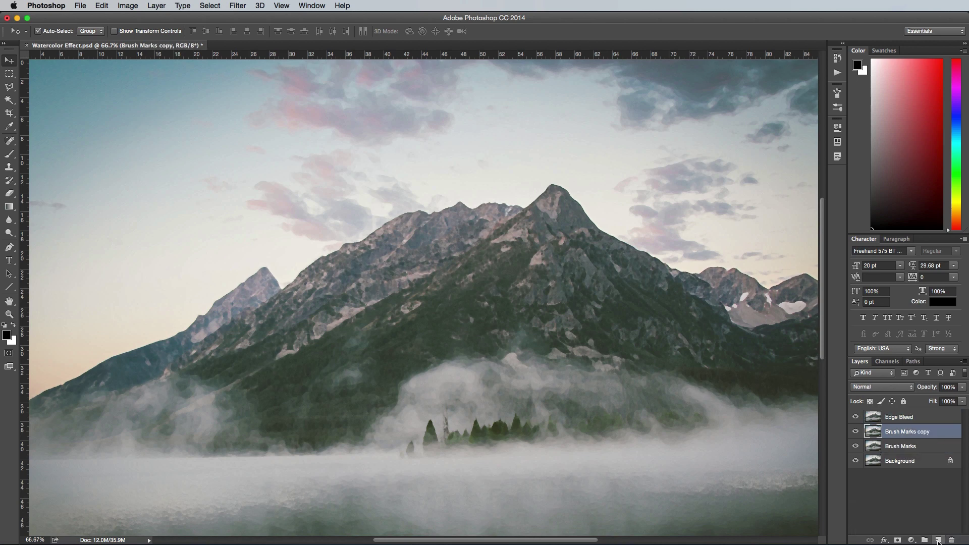
{"action": "left_click_drag", "start_coordinate": [947, 428], "coordinate": [943, 414]}
{"action": "double_click", "coordinate": [917, 417]}
{"action": "type", "text": "Smart Blur"}
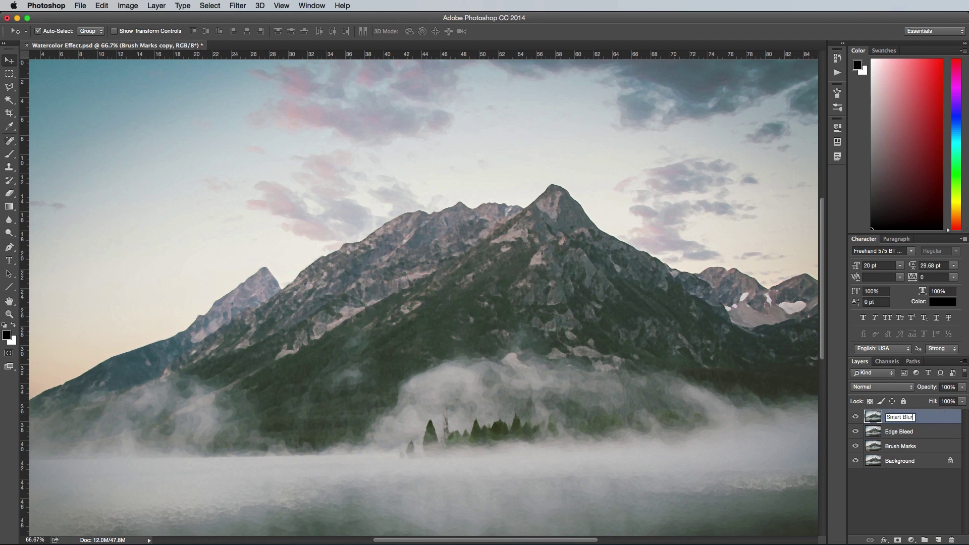
{"action": "key", "text": "Return"}
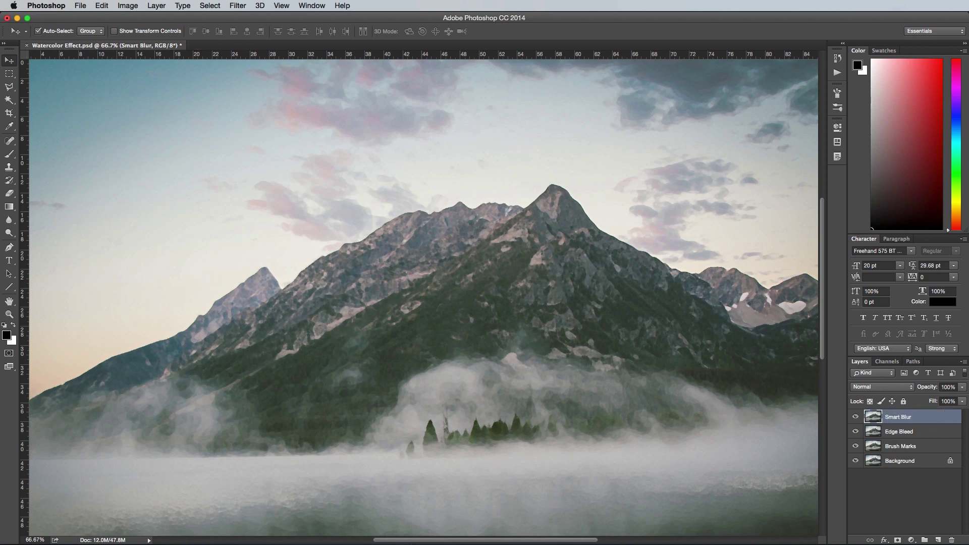
- Apply Smart Blur with radius 5, threshold 100 and High quality
{"action": "left_click", "coordinate": [240, 6]}
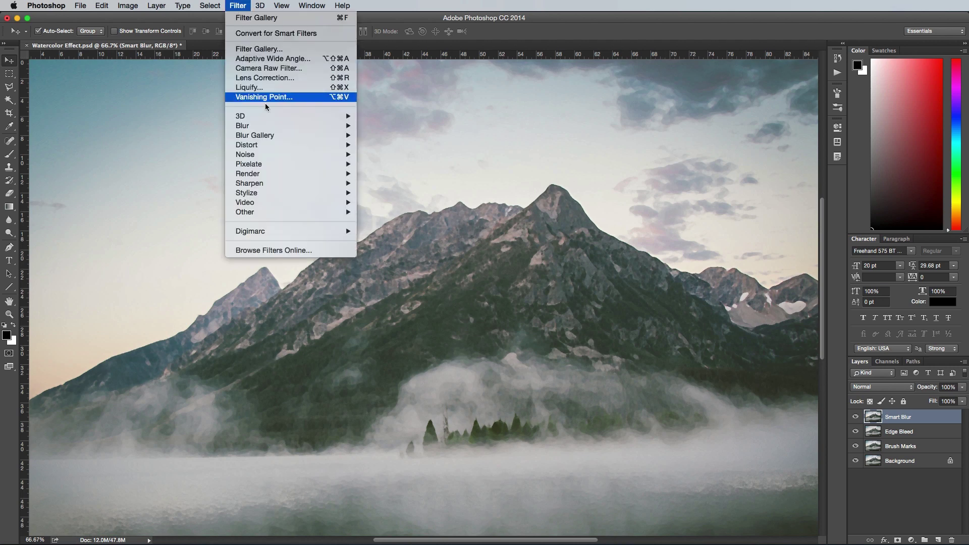
{"action": "mouse_move", "coordinate": [300, 128]}
{"action": "left_click", "coordinate": [387, 212]}
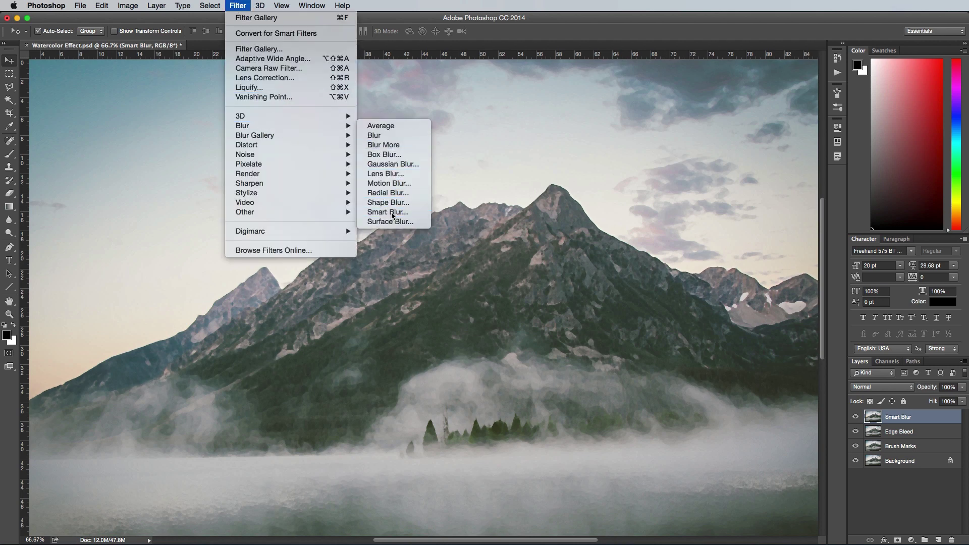
{"action": "type", "text": "5"}
{"action": "key", "text": "Tab"}
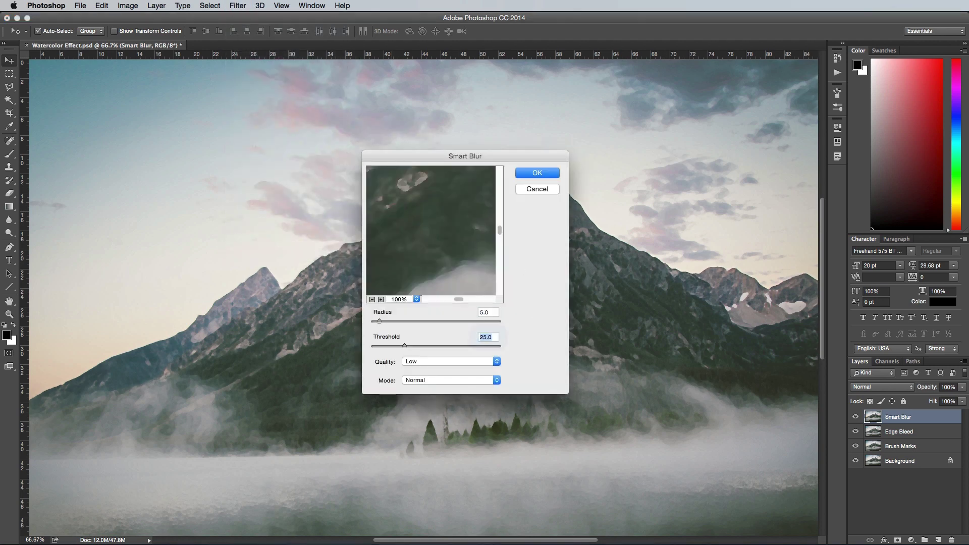
{"action": "type", "text": "100"}
{"action": "key", "text": "Tab"}
{"action": "left_click", "coordinate": [472, 359]}
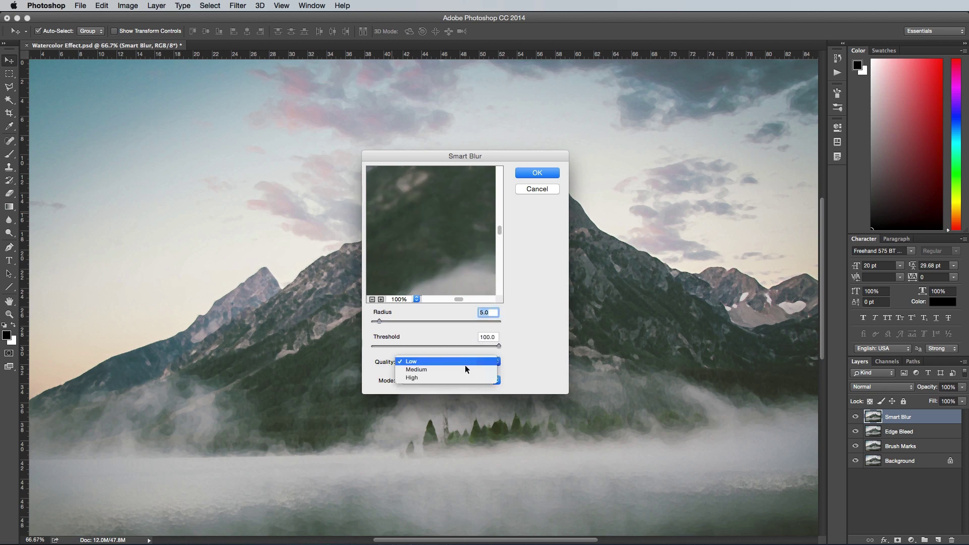
{"action": "left_click", "coordinate": [459, 376]}
{"action": "left_click", "coordinate": [528, 170]}
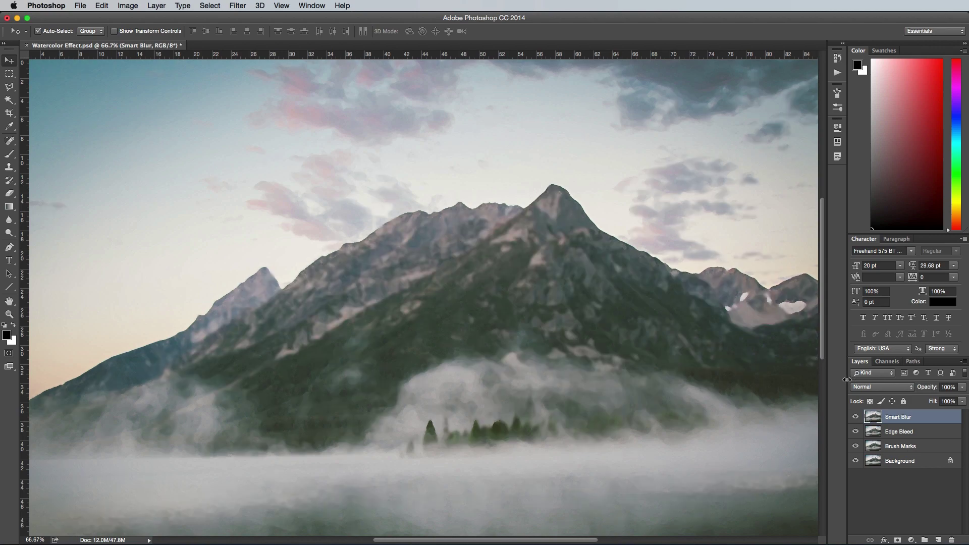
- Set the Smart Blur layer to Screen blending at about 60% opacity
{"action": "left_click", "coordinate": [883, 387]}
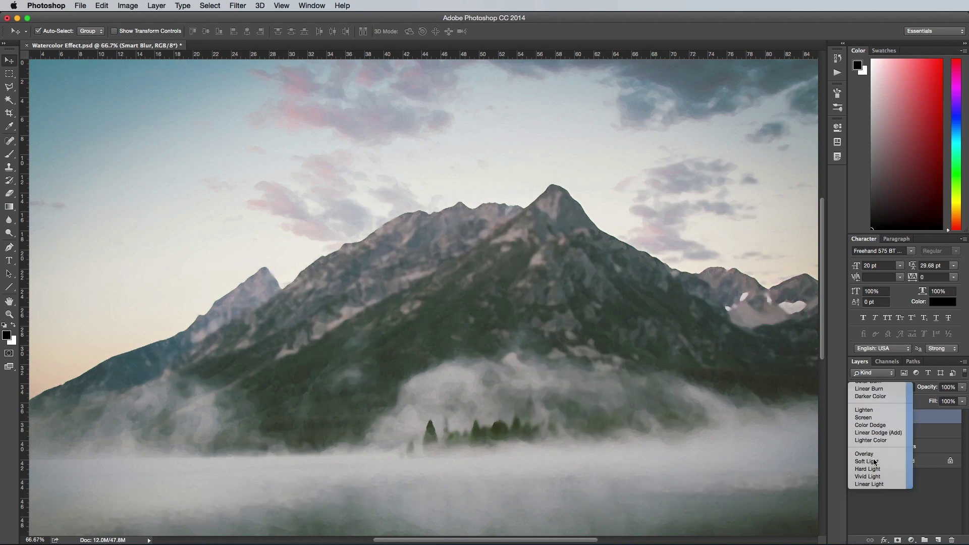
{"action": "left_click", "coordinate": [873, 458]}
{"action": "left_click", "coordinate": [963, 387]}
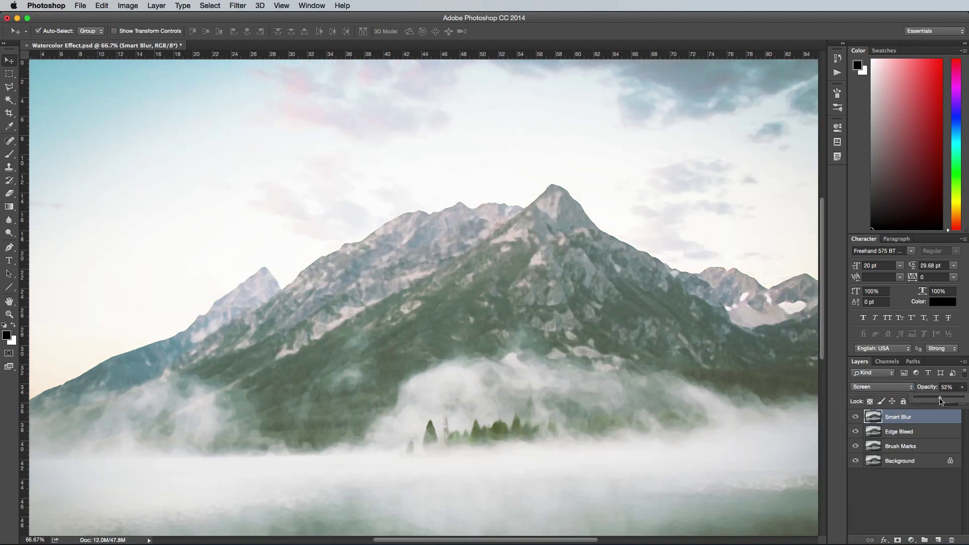
{"action": "left_click_drag", "start_coordinate": [941, 401], "coordinate": [942, 401]}
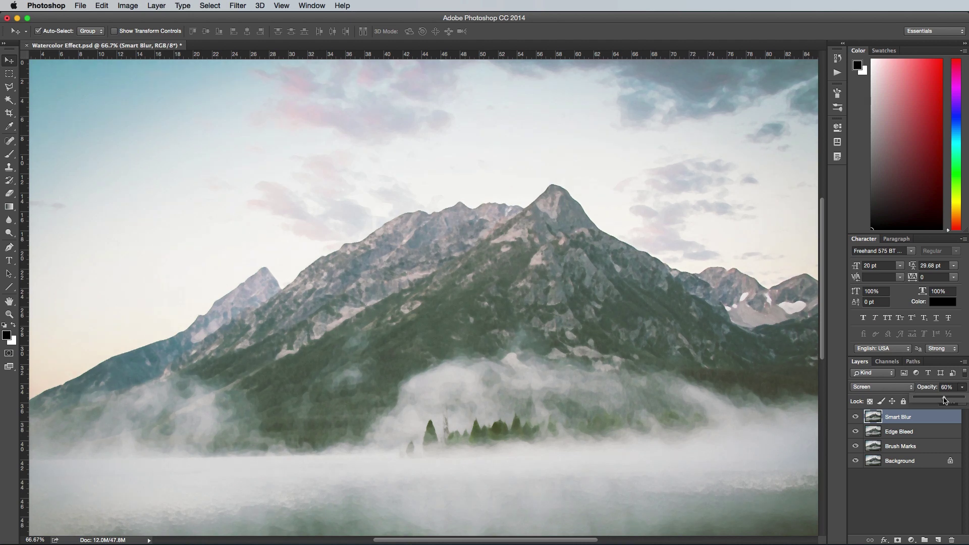
{"action": "left_click", "coordinate": [916, 474]}
{"action": "left_click", "coordinate": [911, 471]}
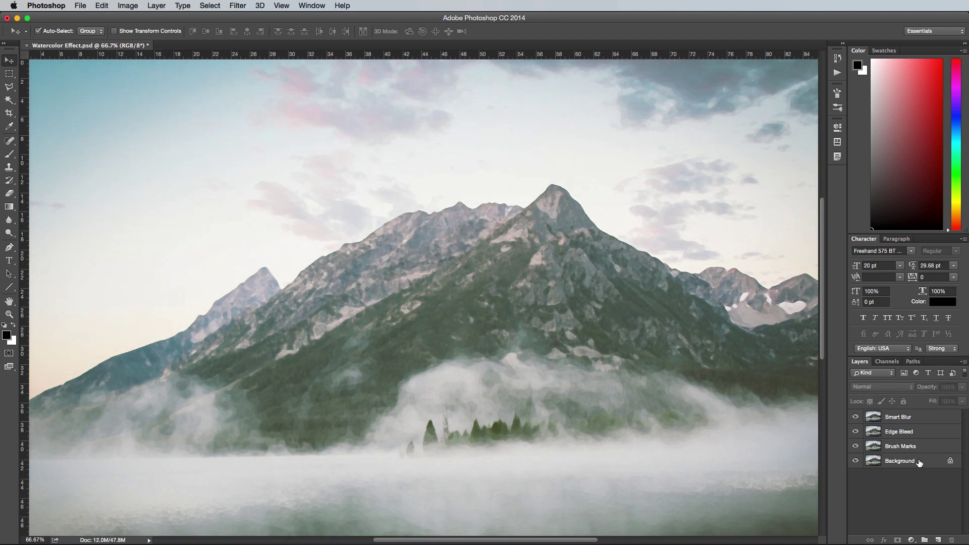
- Copy the Background layer to the top of the stack and name it 'Sketch Lines'
{"action": "left_click_drag", "start_coordinate": [919, 463], "coordinate": [920, 414]}
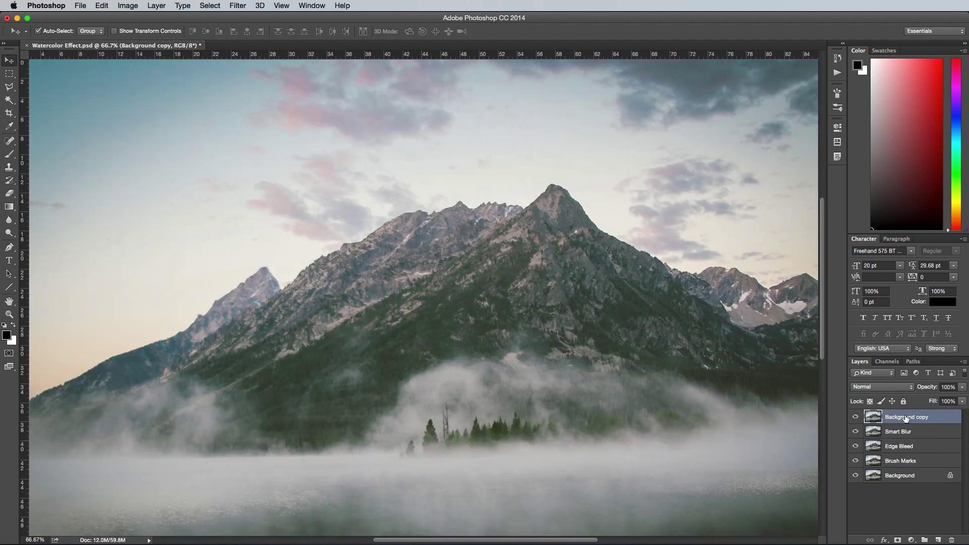
{"action": "double_click", "coordinate": [906, 418]}
{"action": "type", "text": "Sketch Lines"}
{"action": "key", "text": "Return"}
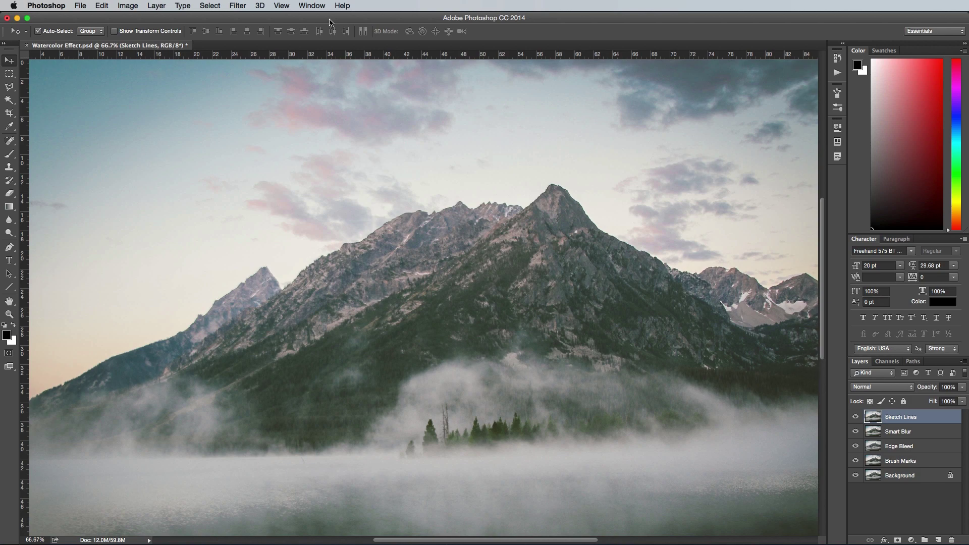
{"action": "left_click", "coordinate": [238, 6]}
- Apply Stylize > Glowing Edges with Edge Width 1, Edge Brightness 20 and Smoothness 15
{"action": "left_click", "coordinate": [255, 48]}
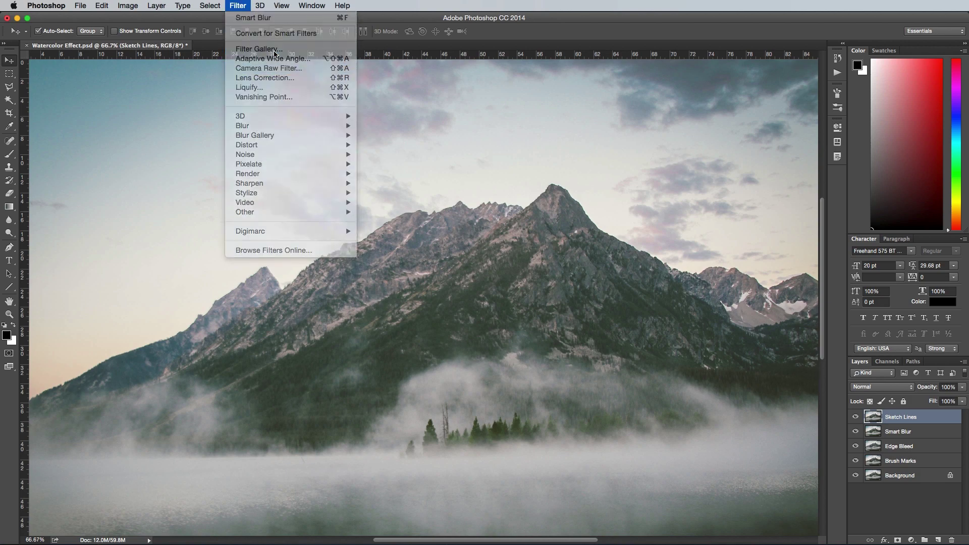
{"action": "left_click", "coordinate": [702, 33]}
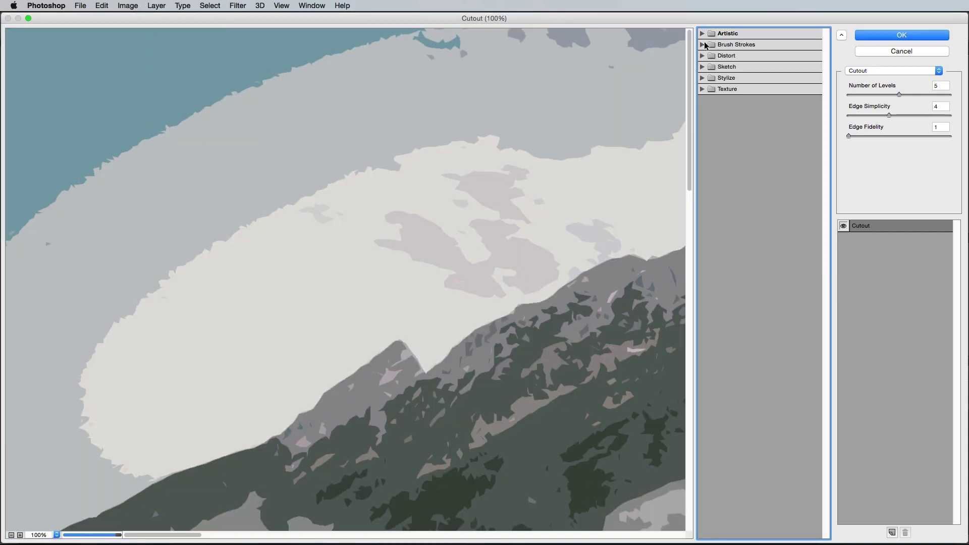
{"action": "left_click", "coordinate": [702, 78]}
{"action": "left_click", "coordinate": [718, 97]}
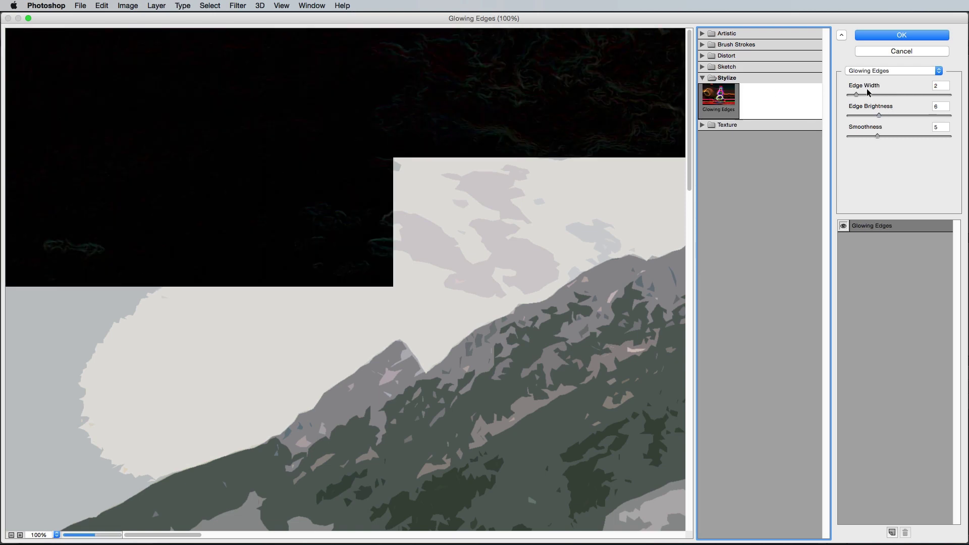
{"action": "double_click", "coordinate": [934, 85]}
{"action": "type", "text": "1"}
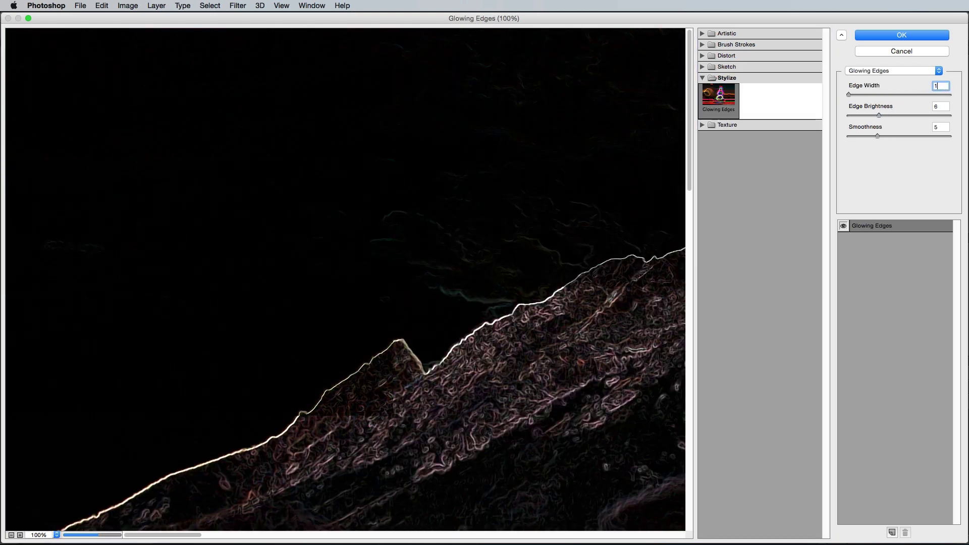
{"action": "key", "text": "Tab"}
{"action": "type", "text": "20"}
{"action": "key", "text": "Tab"}
{"action": "type", "text": "15"}
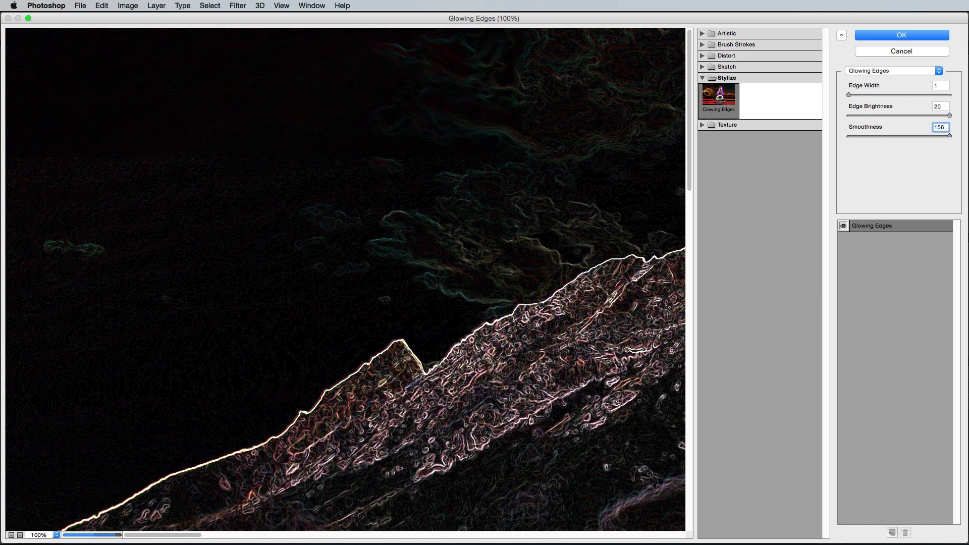
{"action": "key", "text": "Tab"}
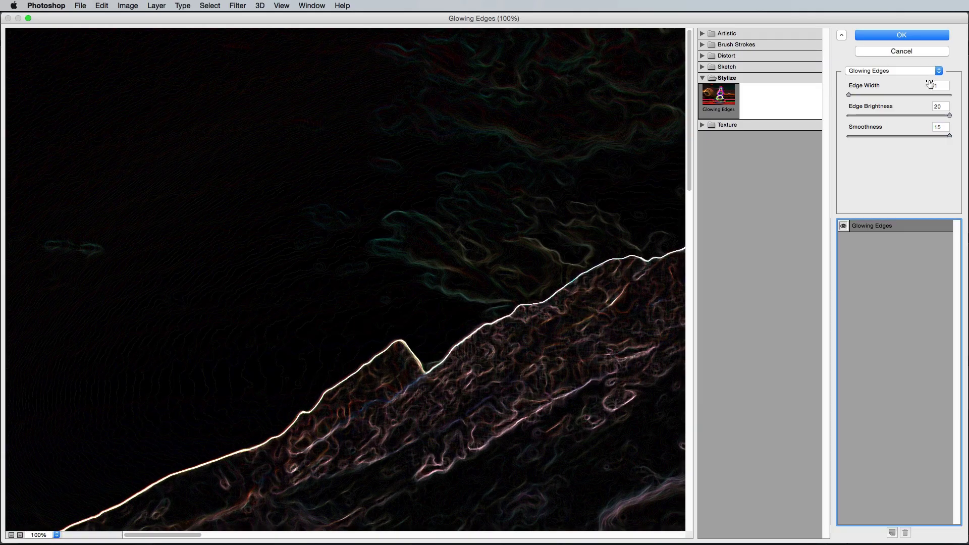
{"action": "left_click", "coordinate": [903, 34]}
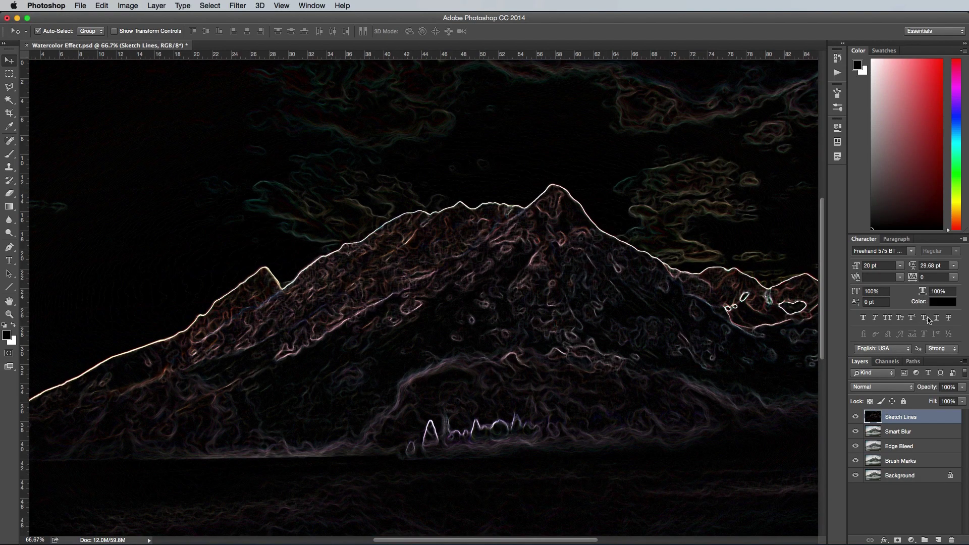
- Desaturate and invert Sketch Lines, then set it to Multiply at about 60% opacity
{"action": "key", "text": "shift+super+u"}
{"action": "key", "text": "super+i"}
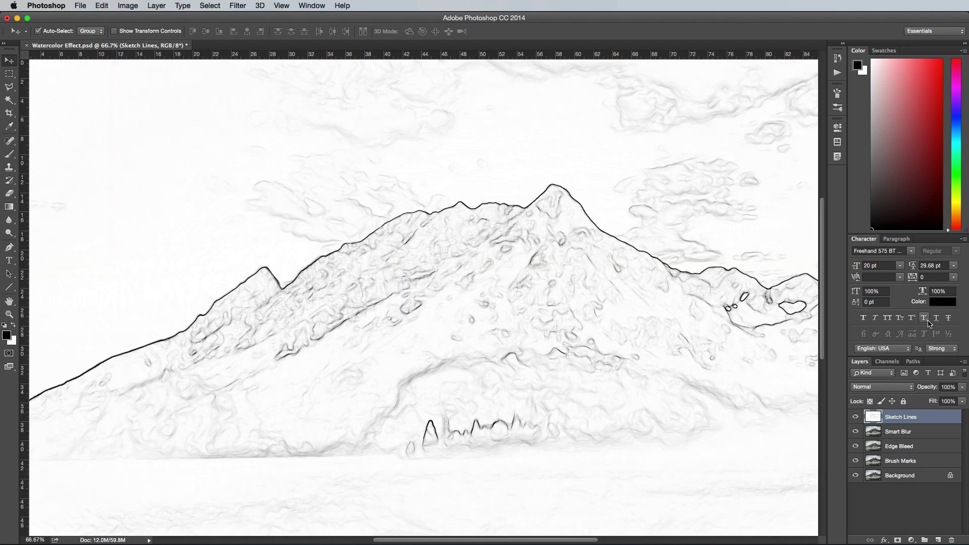
{"action": "left_click", "coordinate": [884, 386]}
{"action": "left_click", "coordinate": [875, 416]}
{"action": "left_click", "coordinate": [964, 388]}
{"action": "left_click_drag", "start_coordinate": [940, 399], "coordinate": [940, 400]}
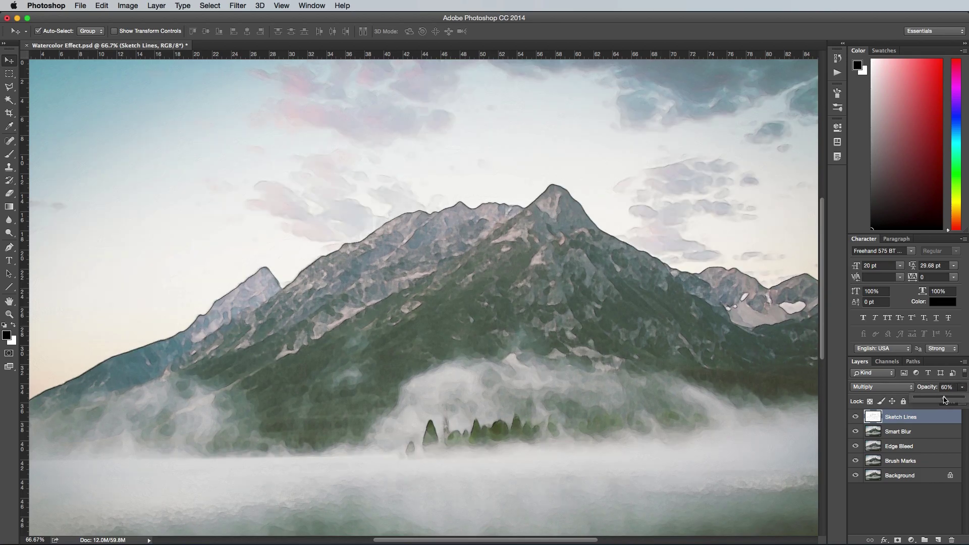
{"action": "left_click", "coordinate": [911, 500]}
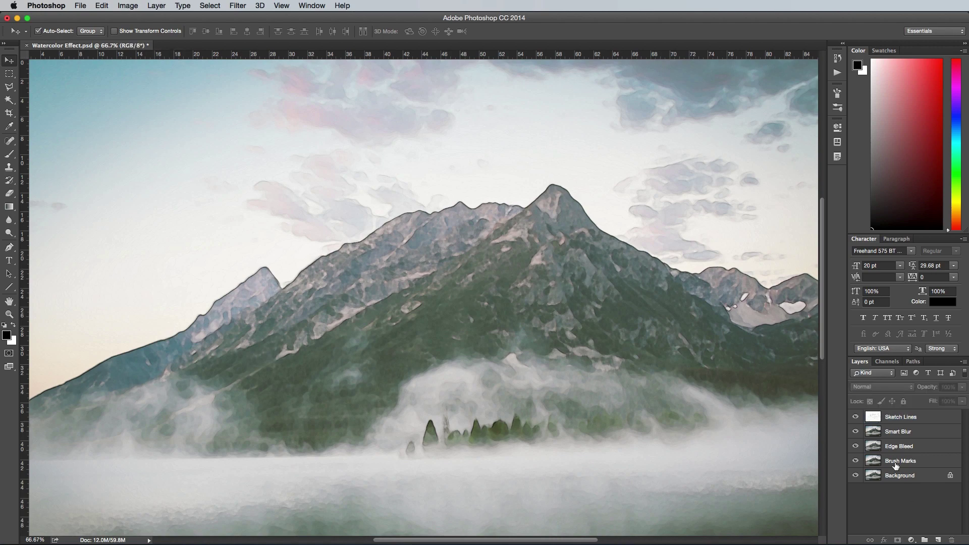
- Stamp all visible layers into a new top Layer 1 and bring up the Filter Gallery
{"action": "key", "text": "super+d"}
{"action": "key", "text": "super"}
{"action": "key", "text": "super+alt+shift+e"}
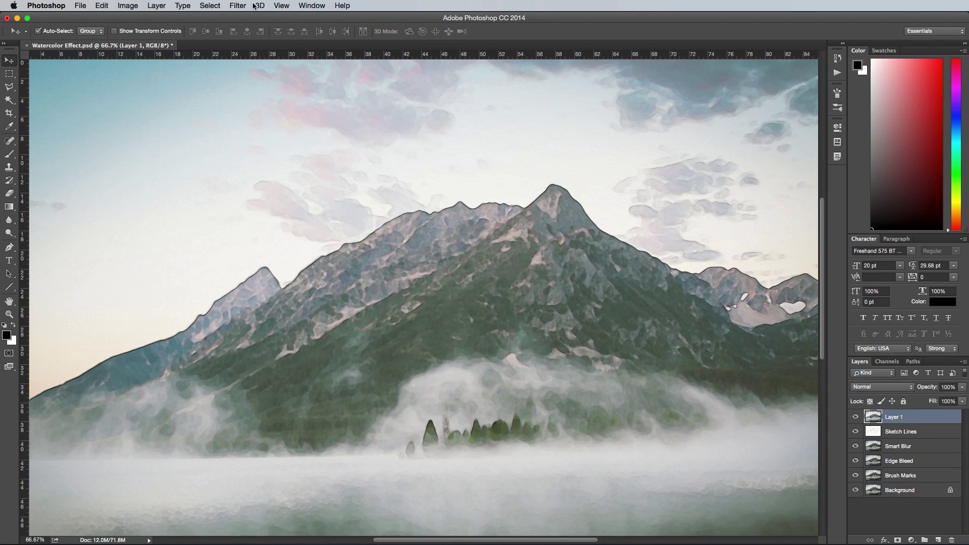
{"action": "left_click", "coordinate": [242, 6]}
{"action": "left_click", "coordinate": [259, 49]}
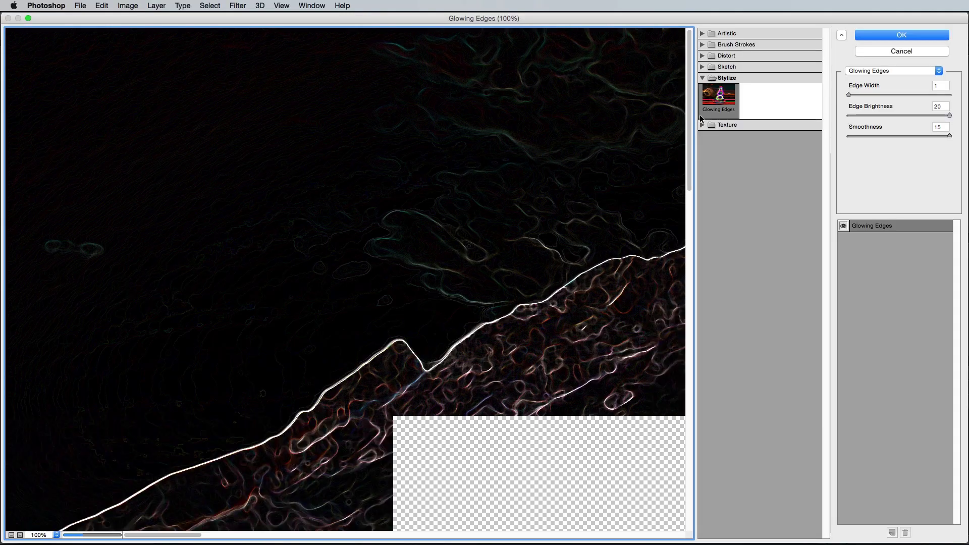
- Apply Texture > Texturizer using the Sandstone texture at scaling 100, relief 2
{"action": "left_click", "coordinate": [702, 125]}
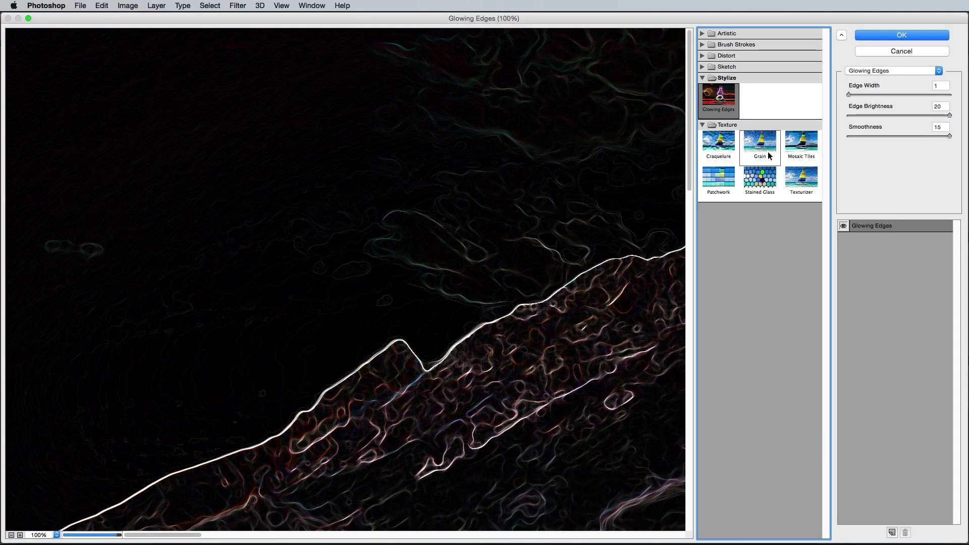
{"action": "left_click", "coordinate": [802, 181]}
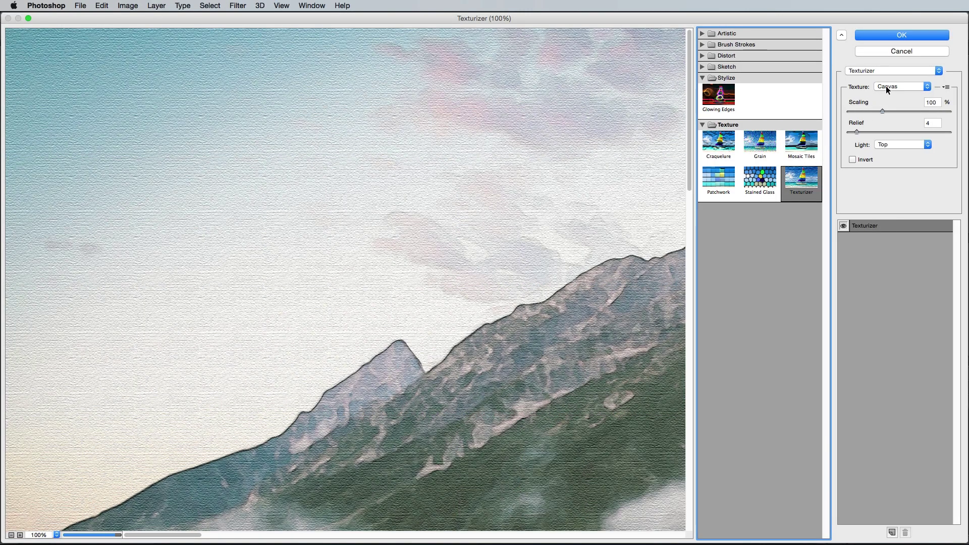
{"action": "left_click", "coordinate": [887, 86]}
{"action": "left_click", "coordinate": [888, 95]}
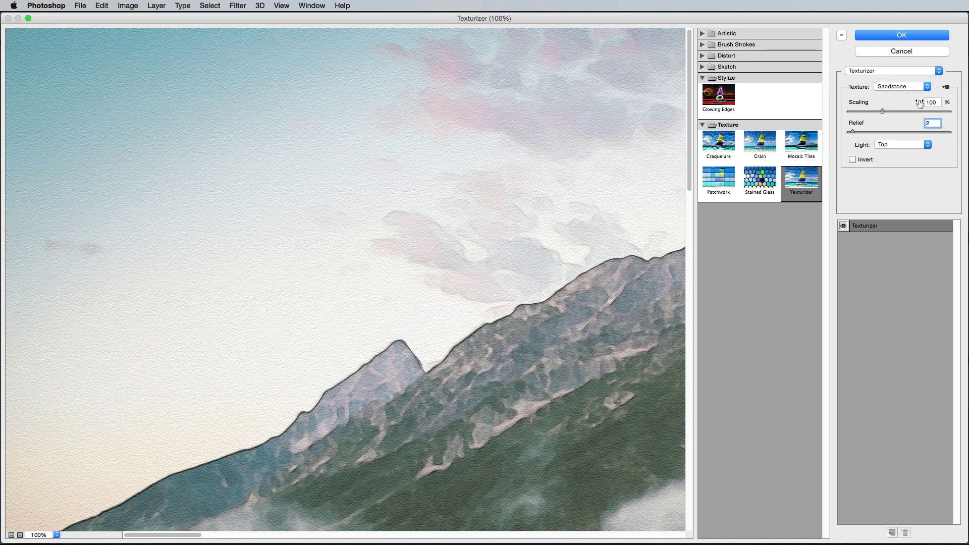
{"action": "left_click", "coordinate": [901, 35]}
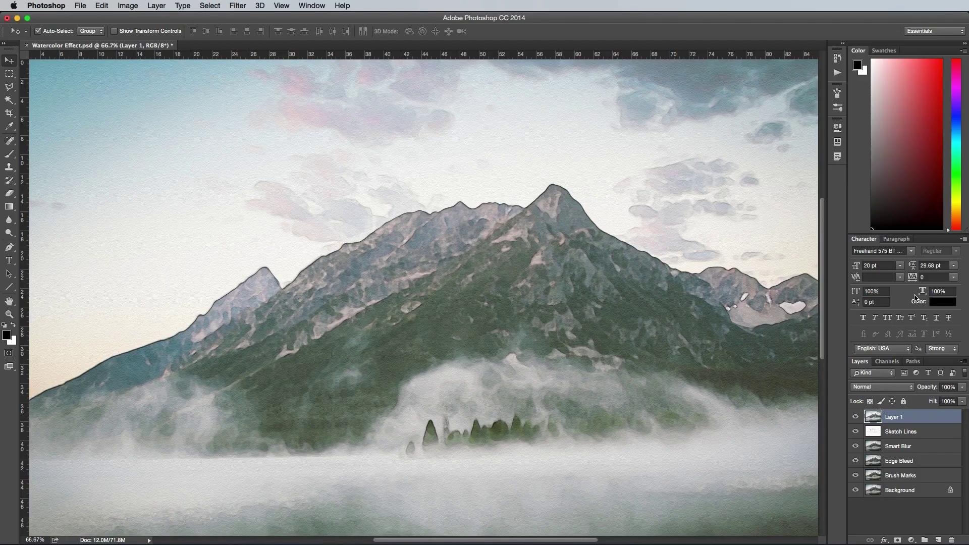
- Set Layer 1's opacity to 76%
{"action": "left_click", "coordinate": [961, 387]}
{"action": "left_click", "coordinate": [948, 400]}
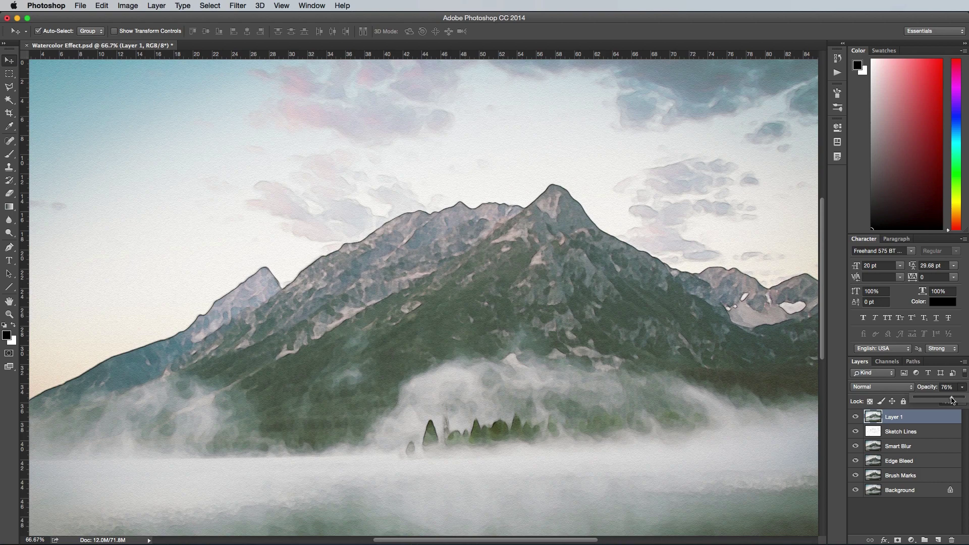
{"action": "left_click", "coordinate": [908, 538]}
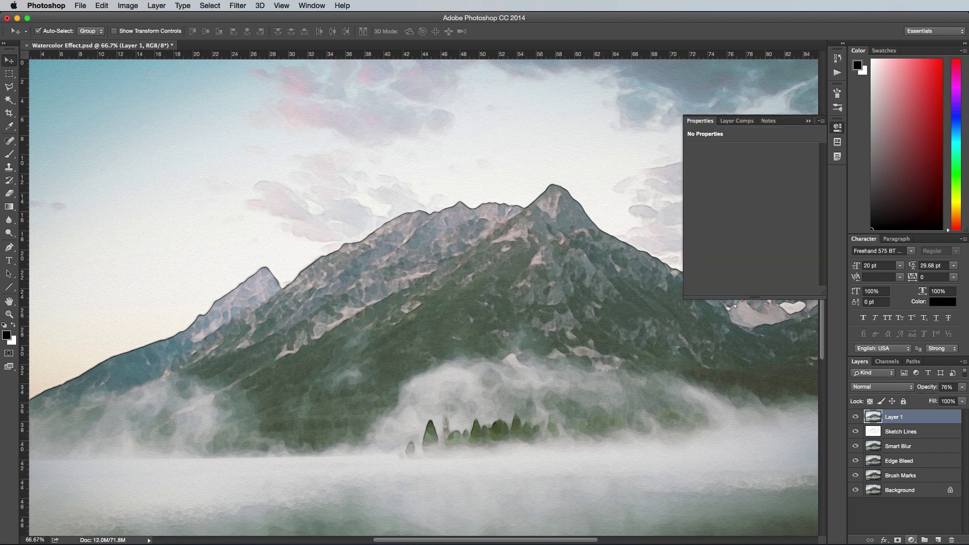
- Set Vibrance +100 and Saturation -15, then select every effect layer from Vibrance 1 to Brush Marks
{"action": "left_click_drag", "start_coordinate": [752, 162], "coordinate": [820, 162]}
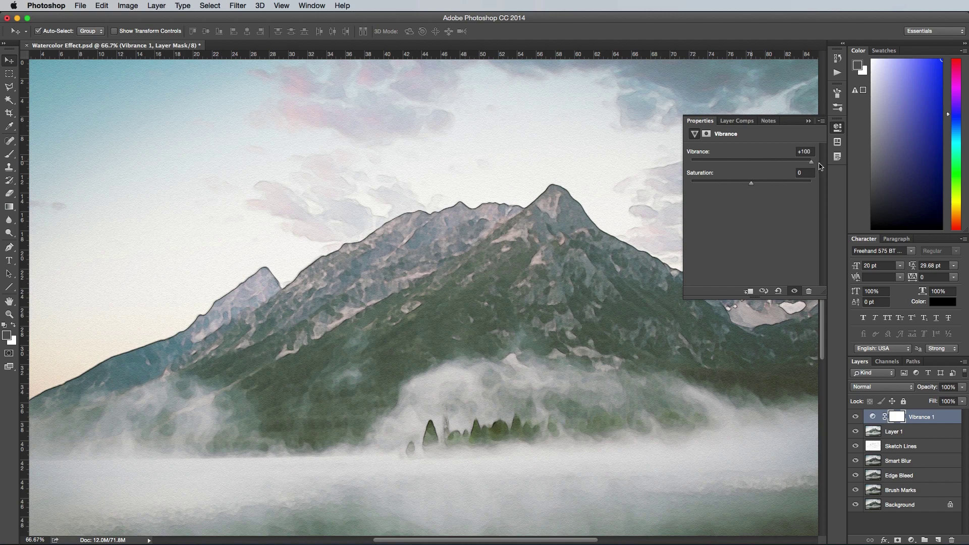
{"action": "left_click_drag", "start_coordinate": [751, 187], "coordinate": [747, 187]}
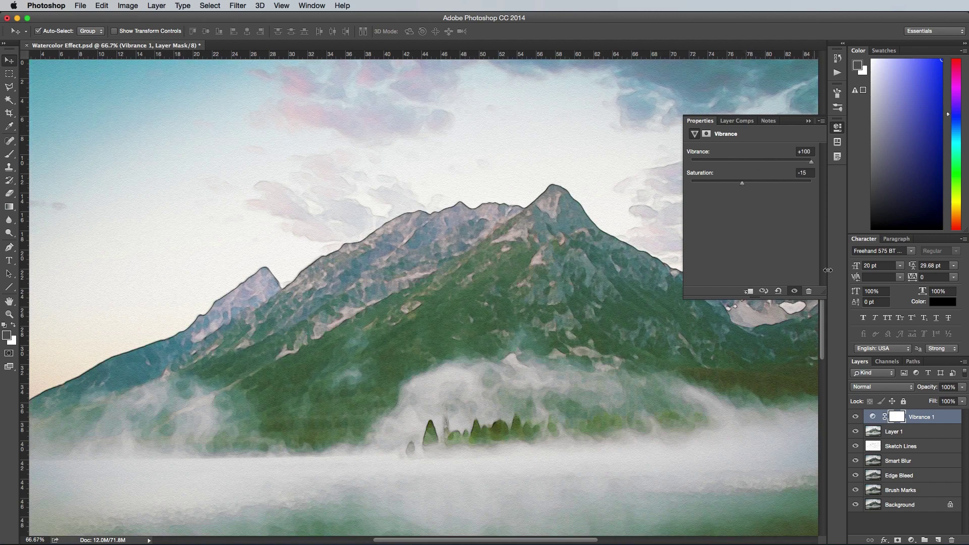
{"action": "left_click", "coordinate": [896, 526]}
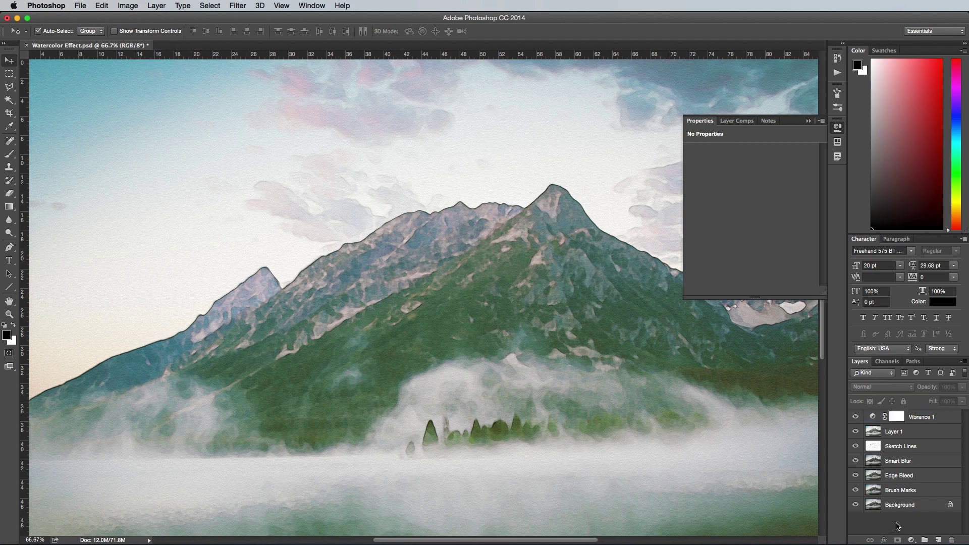
{"action": "left_click", "coordinate": [921, 423]}
{"action": "left_click", "coordinate": [913, 492], "text": "shift"}
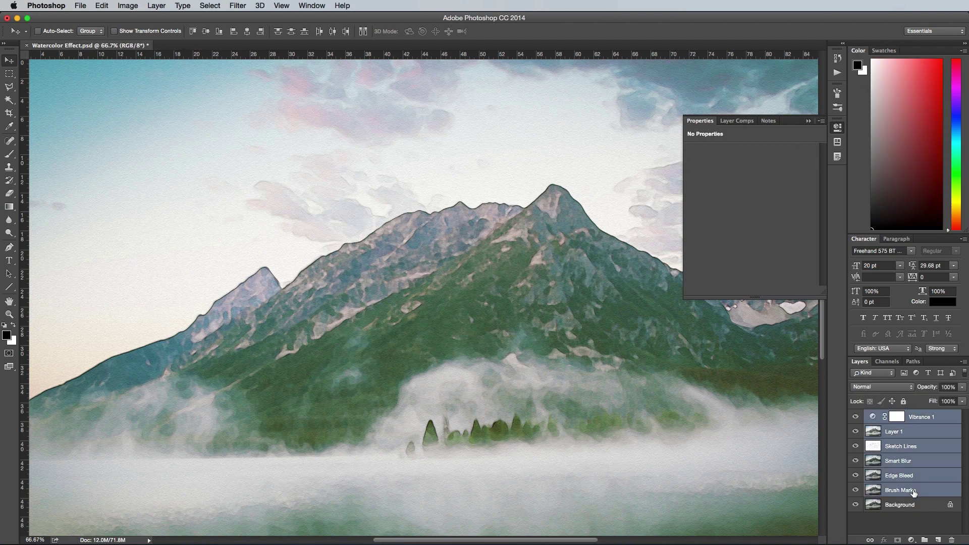
- Group the selected effect layers, name the group 'Watercolour Effect', and collapse the Properties panel
{"action": "key", "text": "super+g"}
{"action": "double_click", "coordinate": [893, 415]}
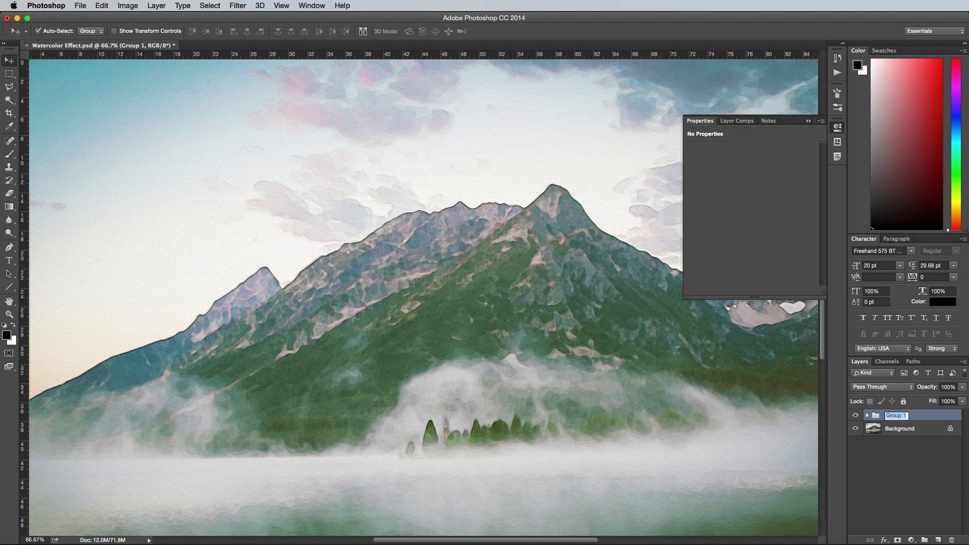
{"action": "type", "text": "Watercolour Effect"}
{"action": "key", "text": "Return"}
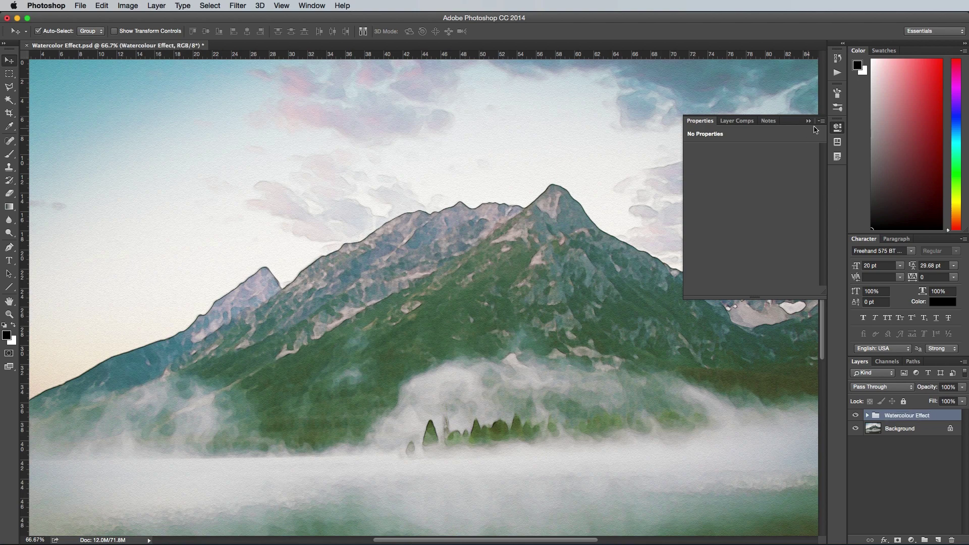
{"action": "left_click", "coordinate": [837, 128]}
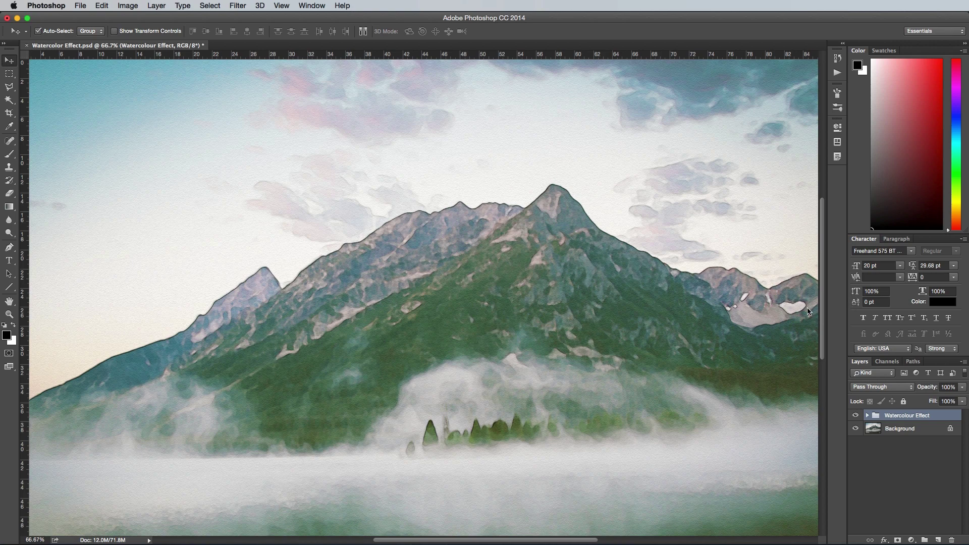
- Zoom out to 50% to see the whole painting, then view it at 100% to inspect texture
{"action": "key", "text": "super+minus"}
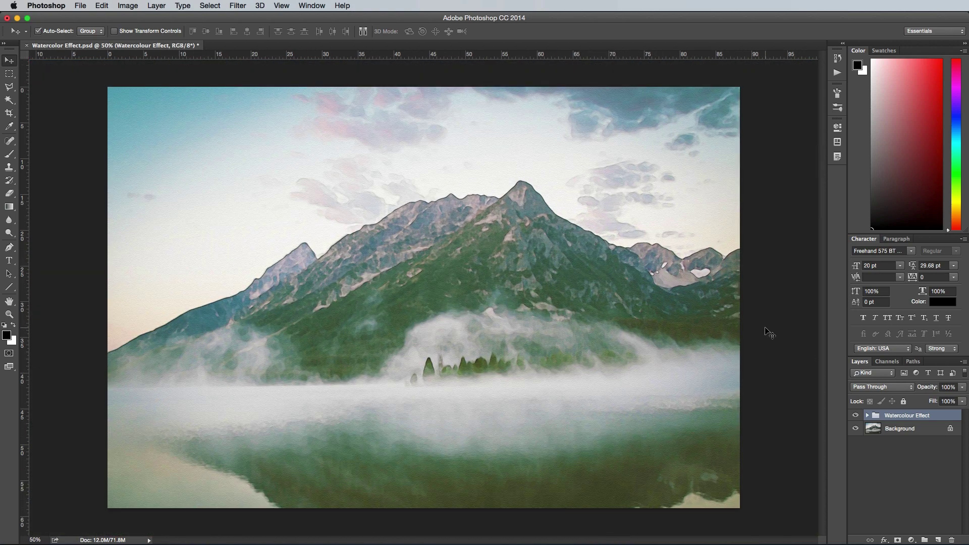
{"action": "key", "text": "super+plus"}
{"action": "key", "text": "super+plus"}
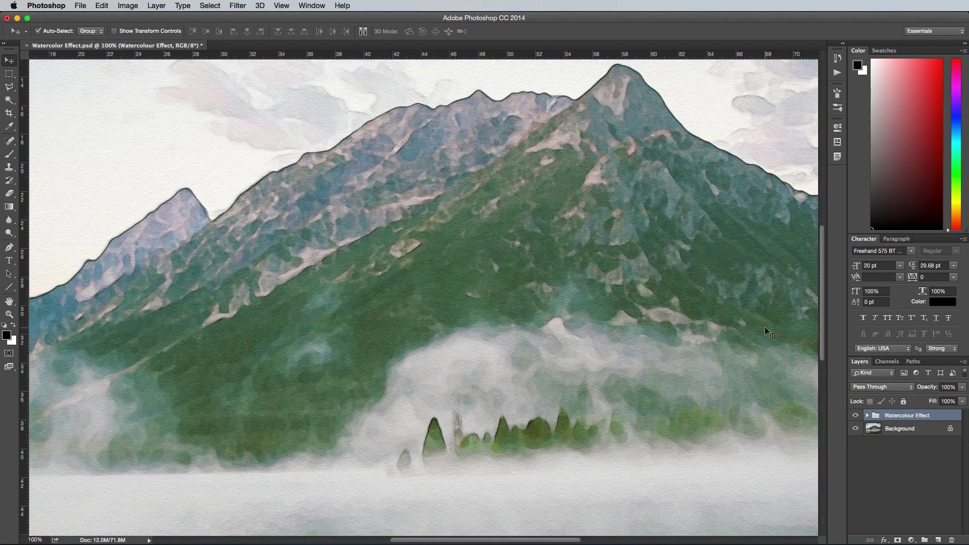